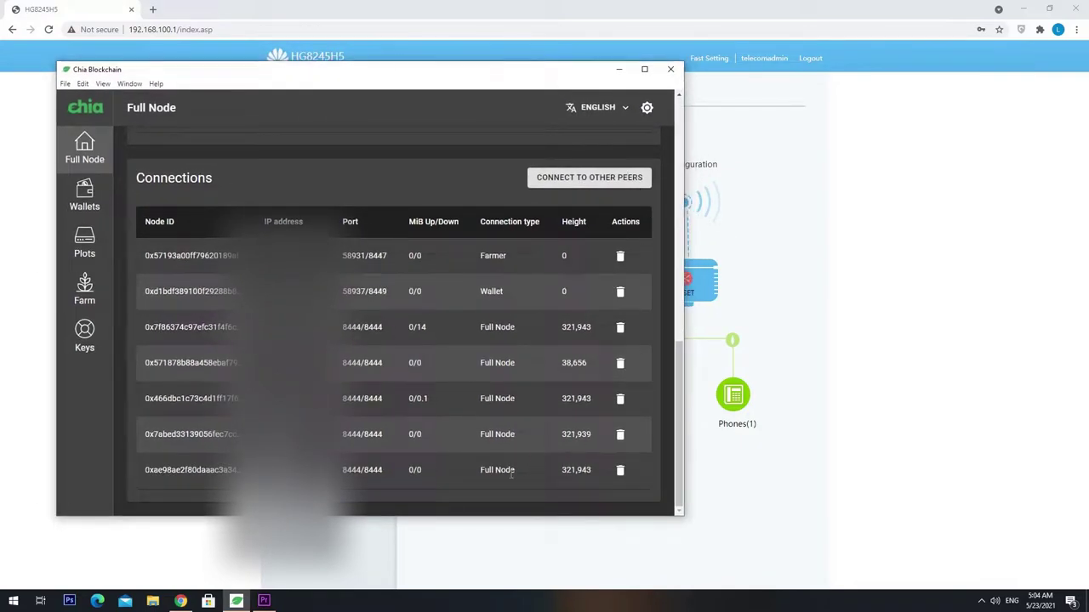
Step: Minimize the Chia Blockchain window to bring the router's web configuration page into view
{"action": "double_click", "coordinate": [351, 473]}
{"action": "left_click", "coordinate": [620, 71]}
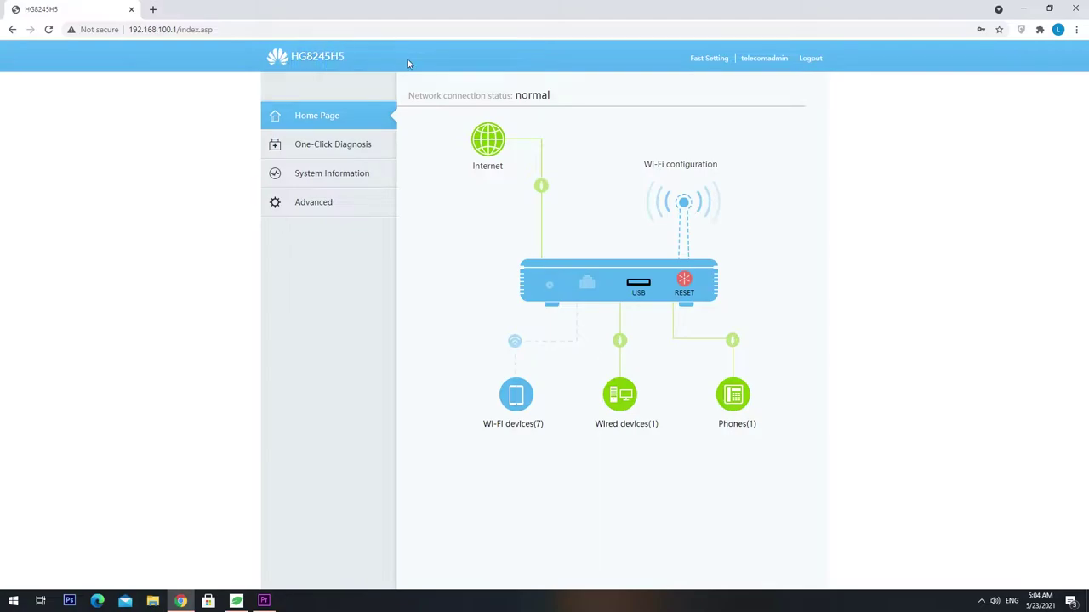
{"action": "left_click", "coordinate": [233, 37]}
{"action": "left_click", "coordinate": [264, 35]}
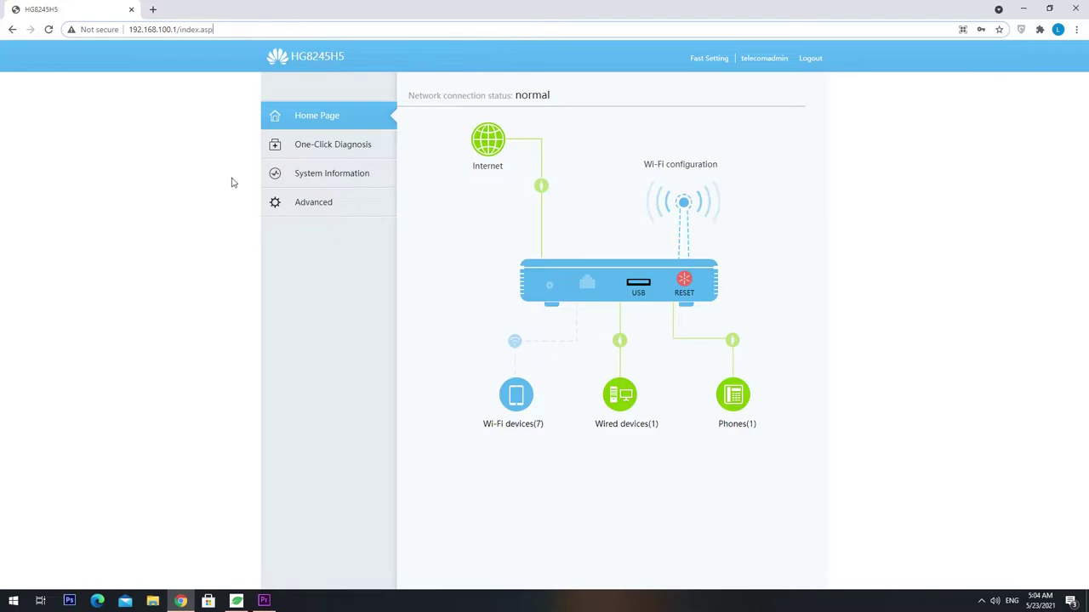
{"action": "left_click", "coordinate": [207, 231]}
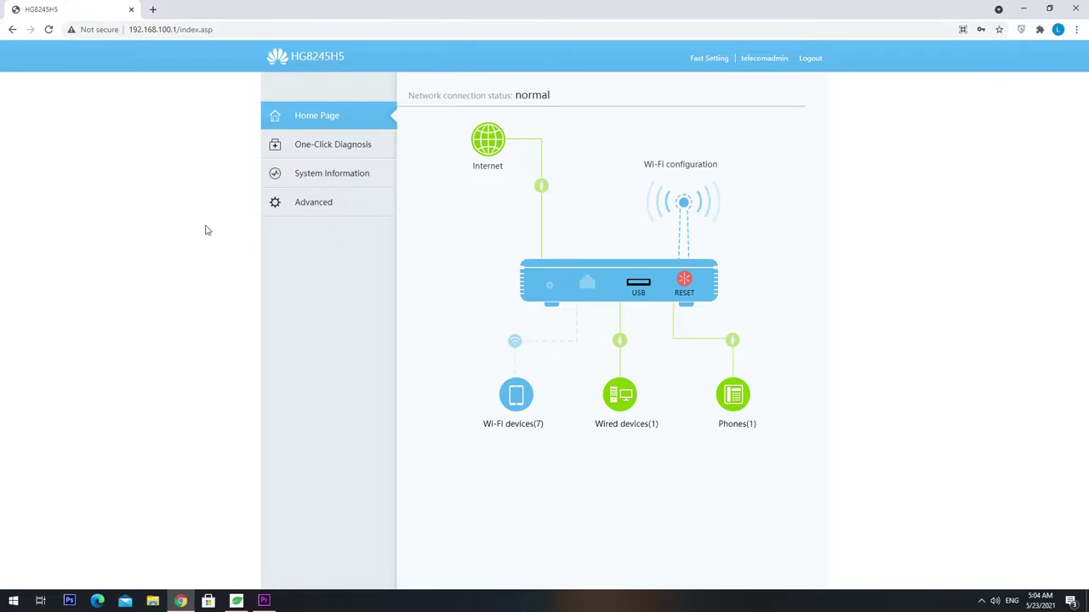
Step: Start a new IPv4 port mapping in the router's advanced forward rules
{"action": "left_click", "coordinate": [354, 203]}
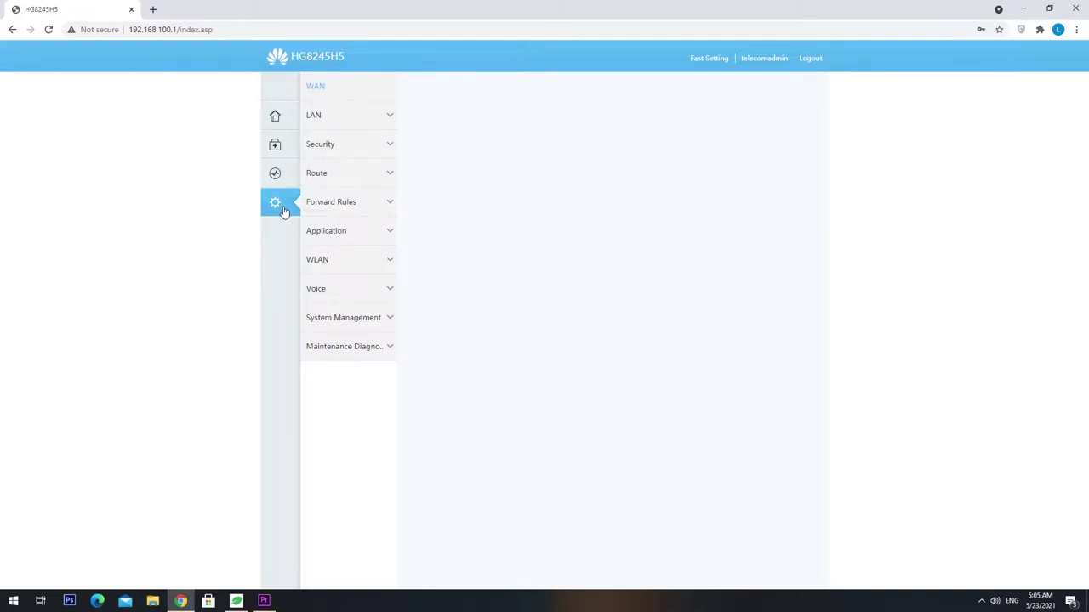
{"action": "left_click", "coordinate": [390, 204]}
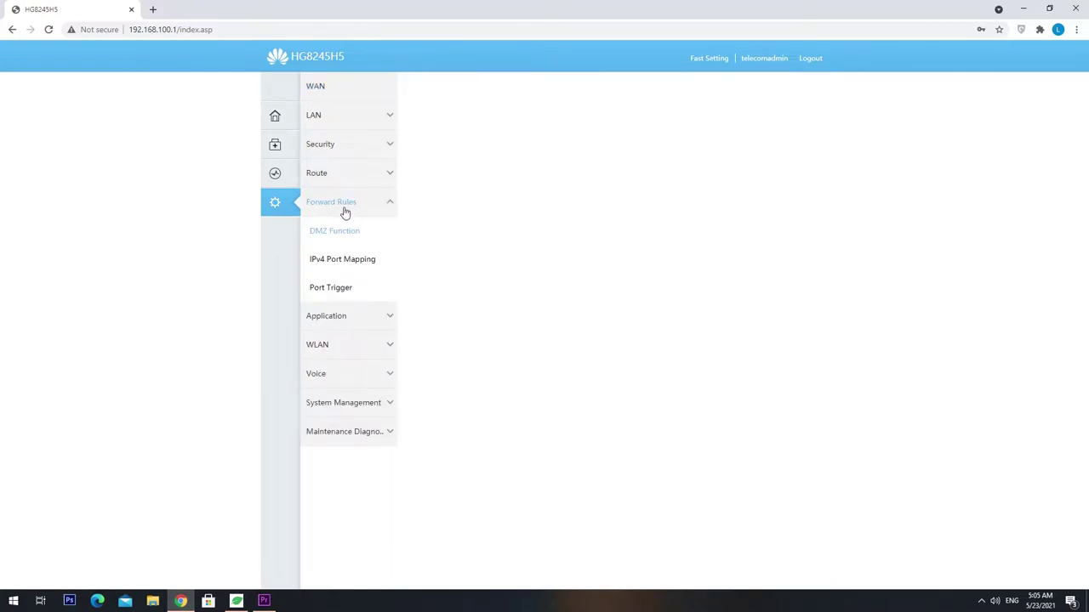
{"action": "left_click", "coordinate": [346, 265]}
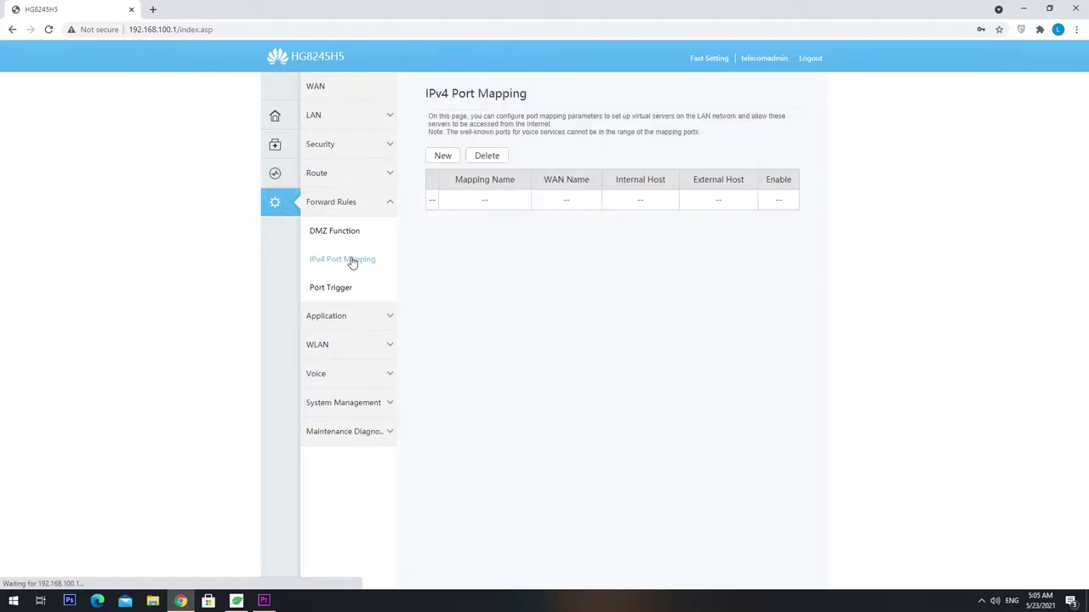
{"action": "left_click", "coordinate": [444, 158]}
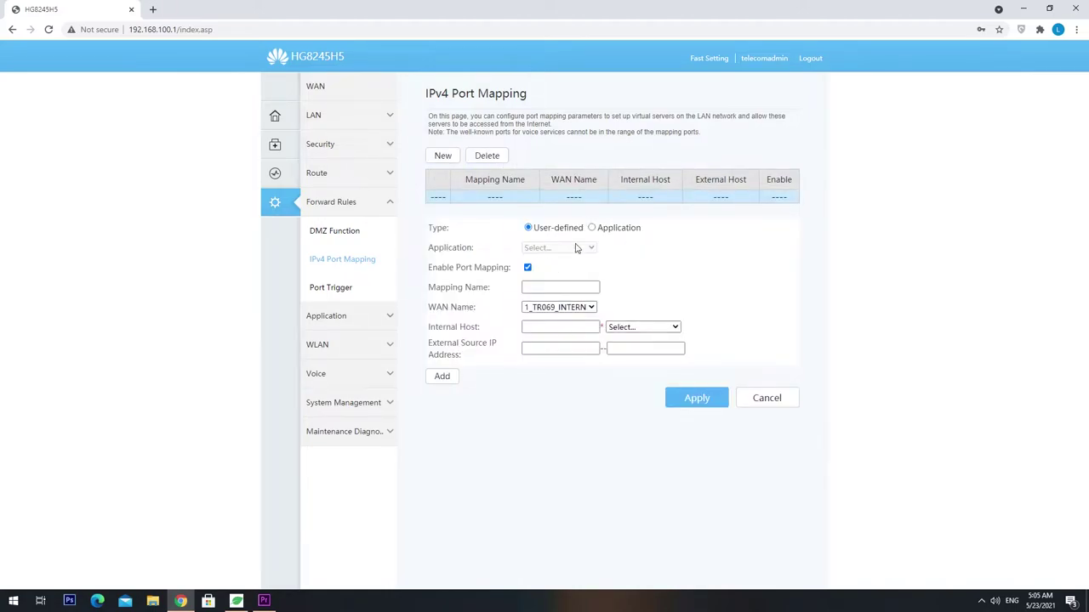
Step: Name the new port mapping Chia
{"action": "left_click", "coordinate": [550, 293]}
{"action": "left_click_drag", "start_coordinate": [559, 285], "coordinate": [473, 282]}
{"action": "left_click", "coordinate": [651, 298]}
{"action": "left_click", "coordinate": [597, 290]}
{"action": "left_click", "coordinate": [631, 295]}
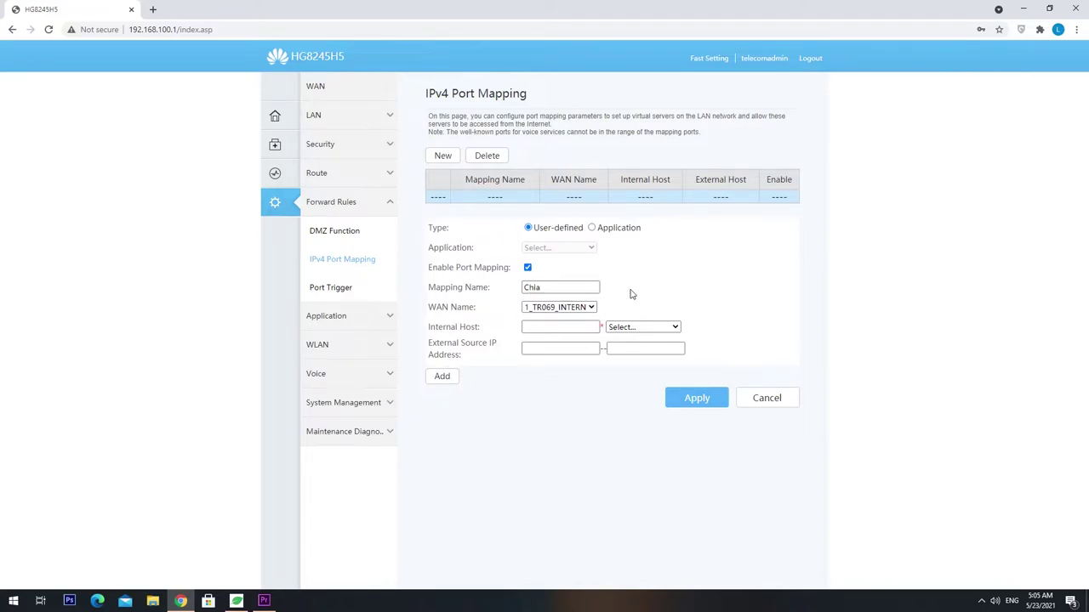
Step: Check the available internal hosts and look up this PC's device name in the Windows system information
{"action": "left_click", "coordinate": [586, 329]}
{"action": "left_click", "coordinate": [627, 330]}
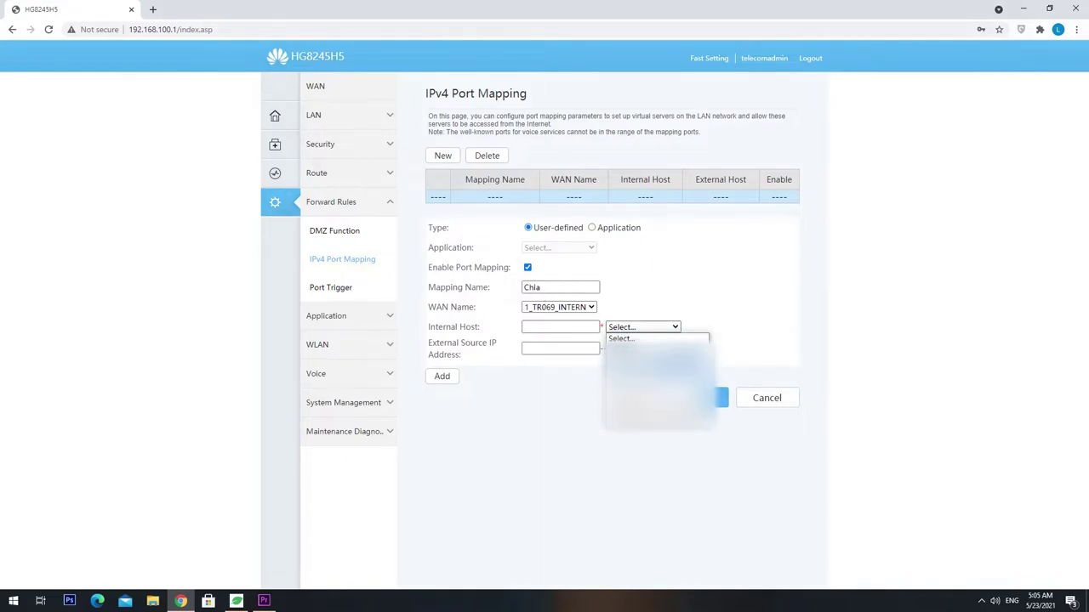
{"action": "left_click", "coordinate": [645, 332]}
{"action": "left_click", "coordinate": [14, 601]}
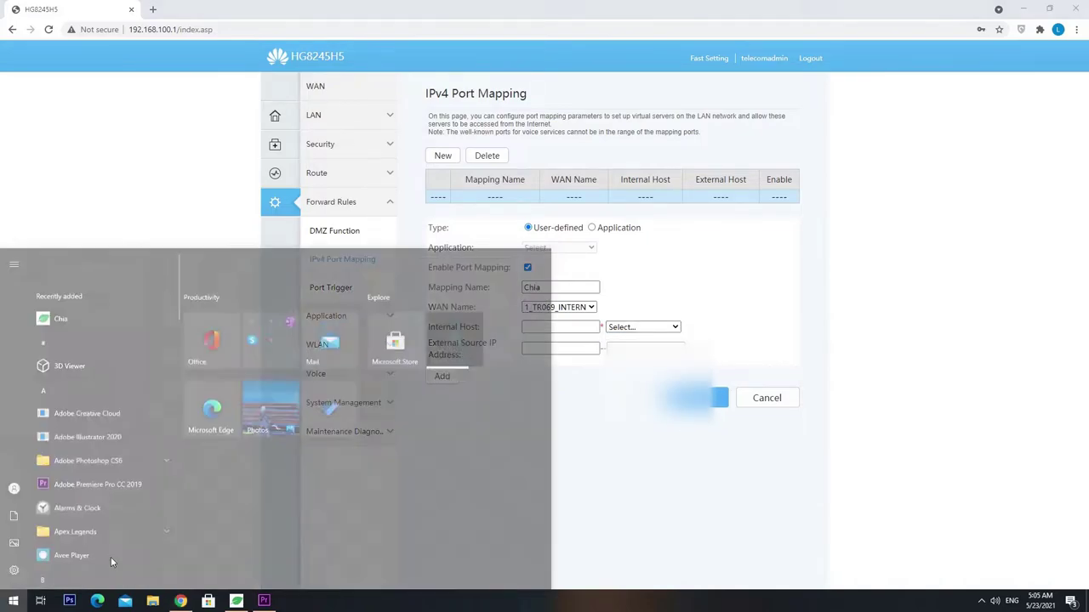
{"action": "type", "text": "con"}
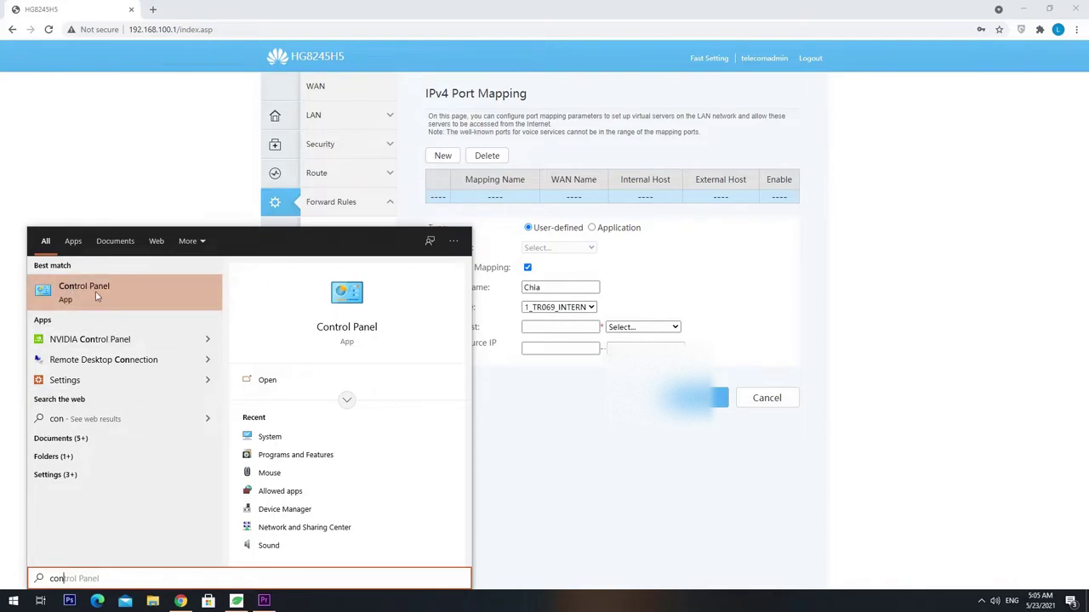
{"action": "left_click", "coordinate": [71, 293]}
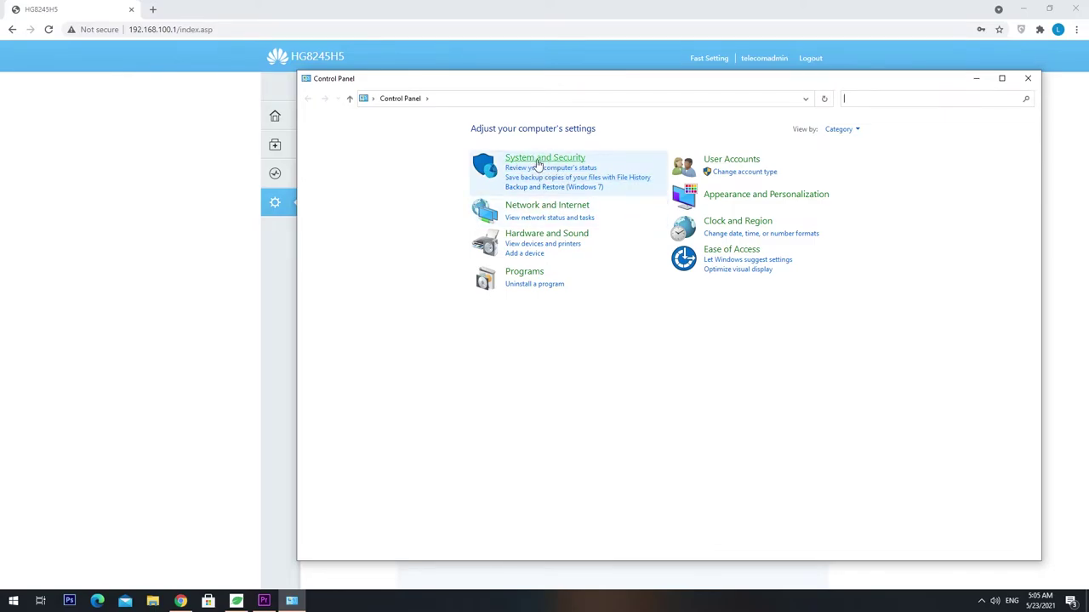
{"action": "left_click", "coordinate": [538, 161]}
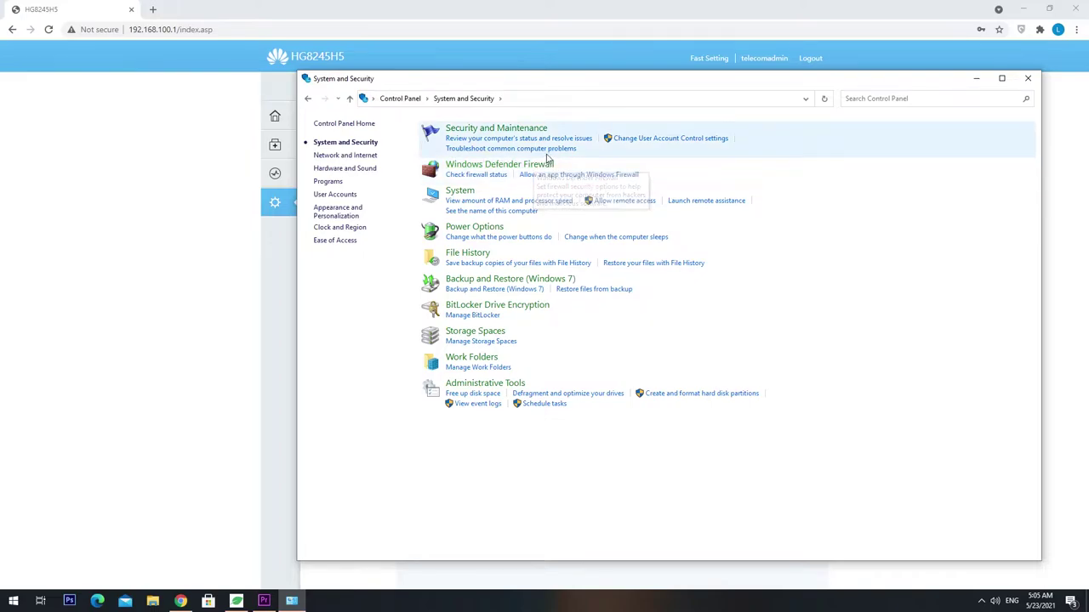
{"action": "left_click", "coordinate": [472, 193]}
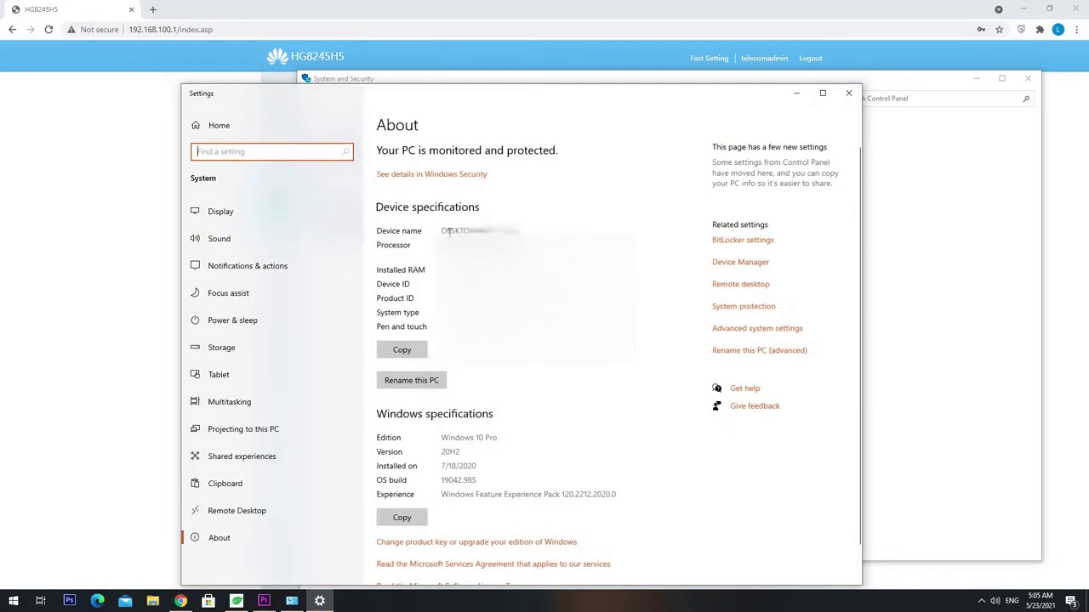
{"action": "left_click_drag", "start_coordinate": [442, 230], "coordinate": [518, 230]}
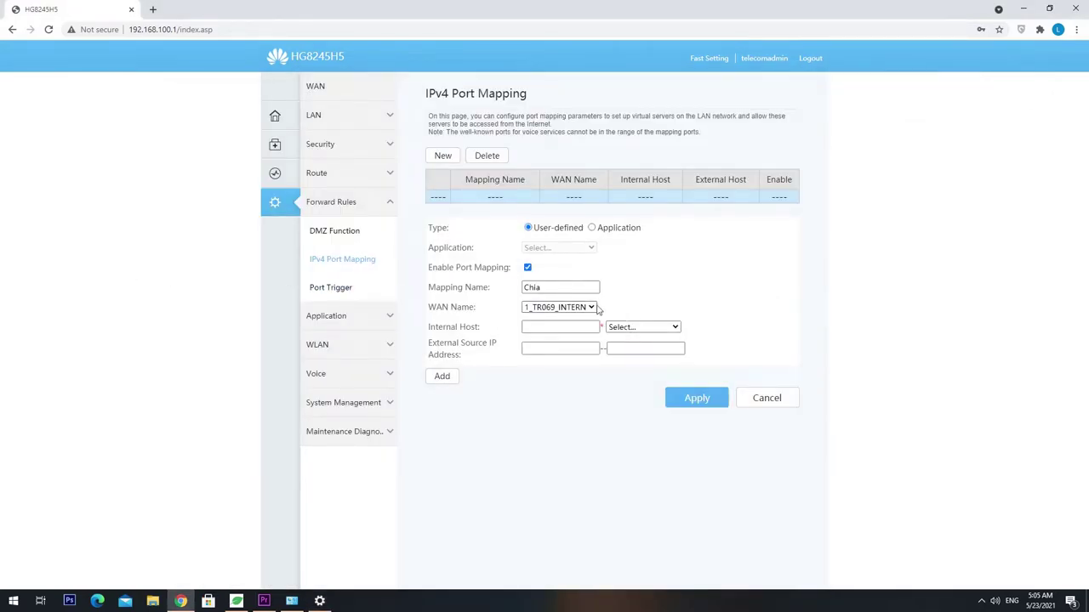
Step: Select this PC's device name as the internal host of the Chia mapping
{"action": "left_click", "coordinate": [643, 326]}
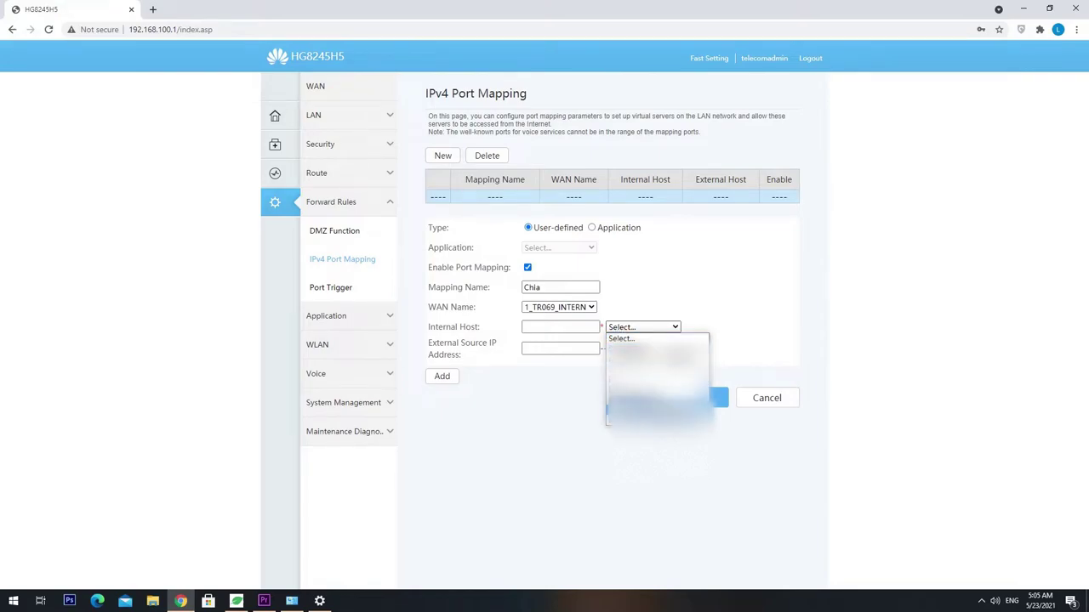
{"action": "left_click", "coordinate": [645, 412]}
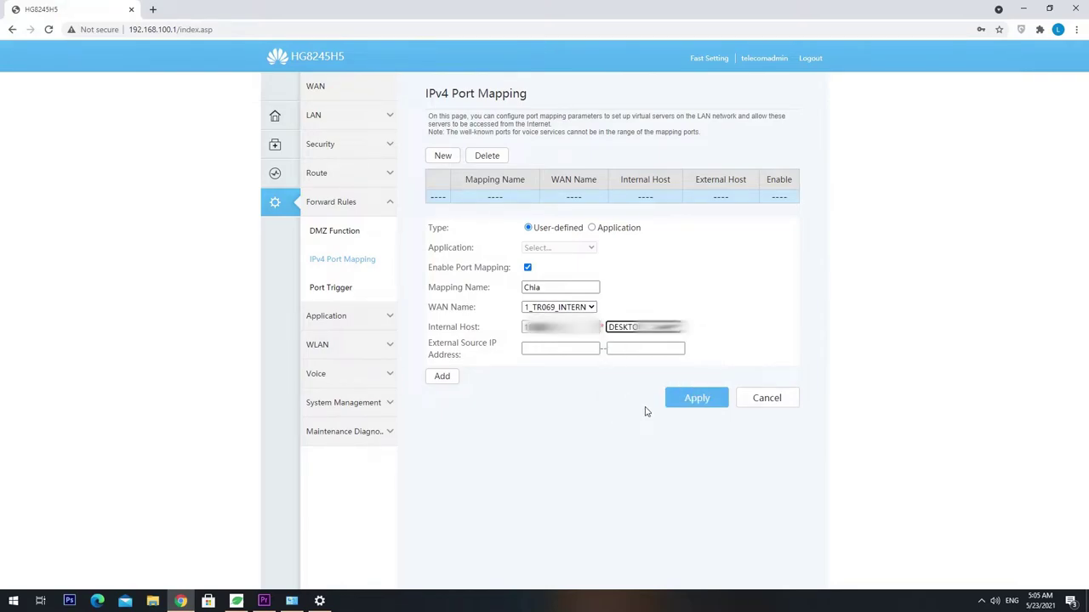
{"action": "left_click_drag", "start_coordinate": [575, 336], "coordinate": [495, 333]}
{"action": "left_click", "coordinate": [553, 330]}
Step: Open Command Prompt and run ipconfig to look up the PC's network addresses
{"action": "left_click", "coordinate": [551, 351]}
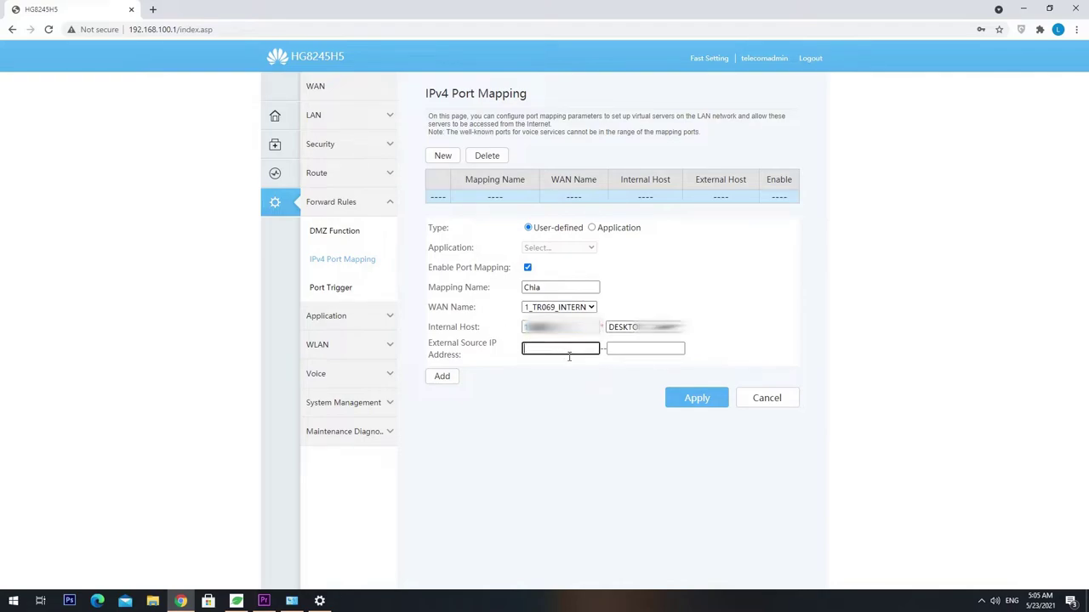
{"action": "left_click", "coordinate": [14, 602]}
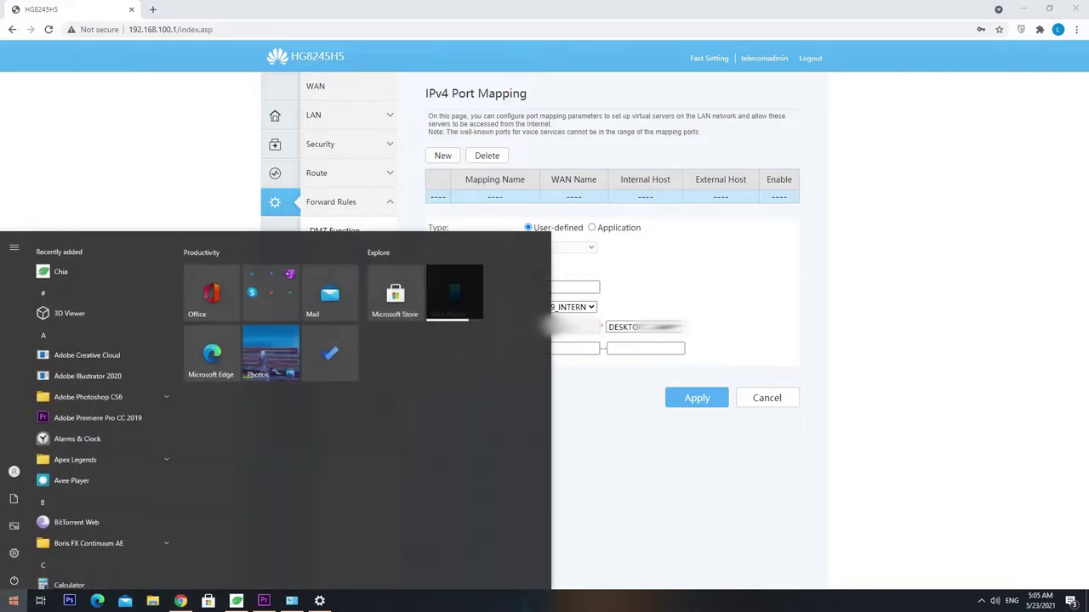
{"action": "type", "text": "run"}
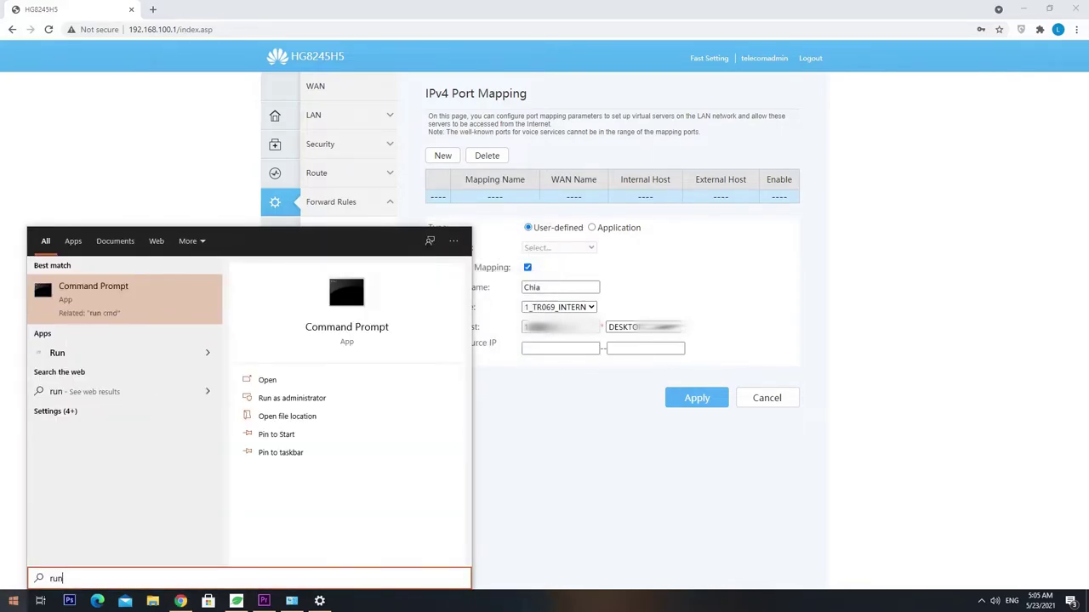
{"action": "left_click", "coordinate": [81, 311]}
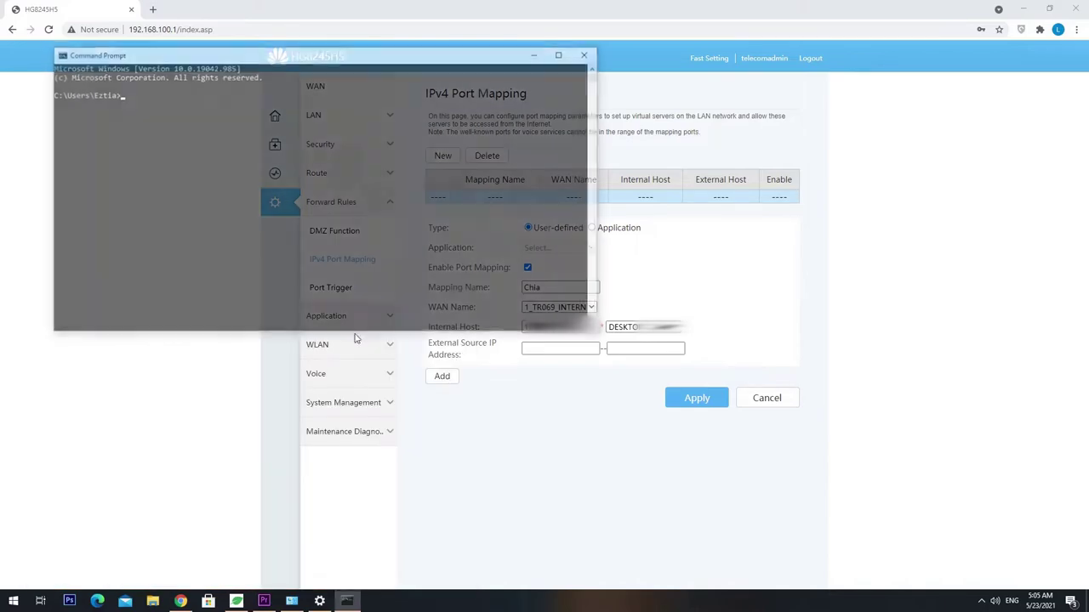
{"action": "left_click_drag", "start_coordinate": [150, 58], "coordinate": [246, 164]}
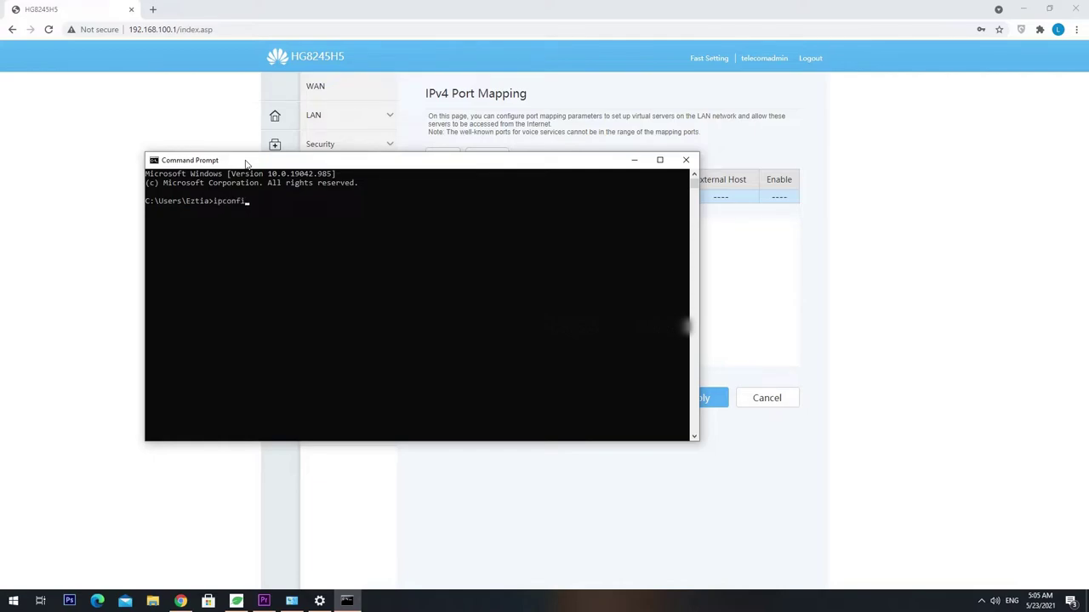
{"action": "key", "text": "Return"}
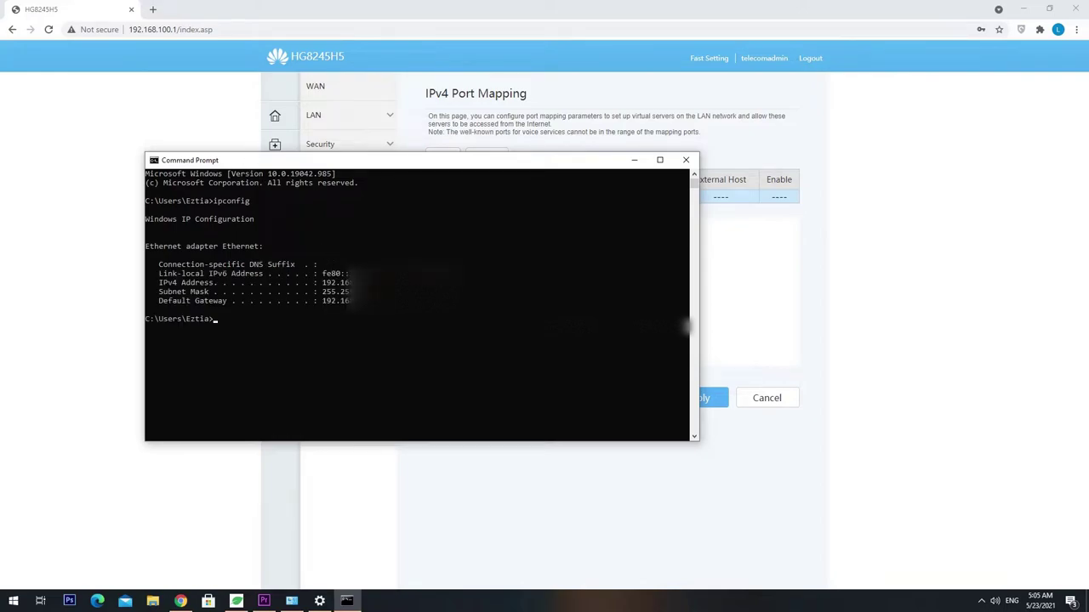
Step: Copy the PC's IPv4 address from the ipconfig output into the mapping's first external source IP address field
{"action": "left_click_drag", "start_coordinate": [375, 283], "coordinate": [329, 290]}
{"action": "key", "text": "ctrl+c"}
{"action": "left_click_drag", "start_coordinate": [378, 285], "coordinate": [326, 289]}
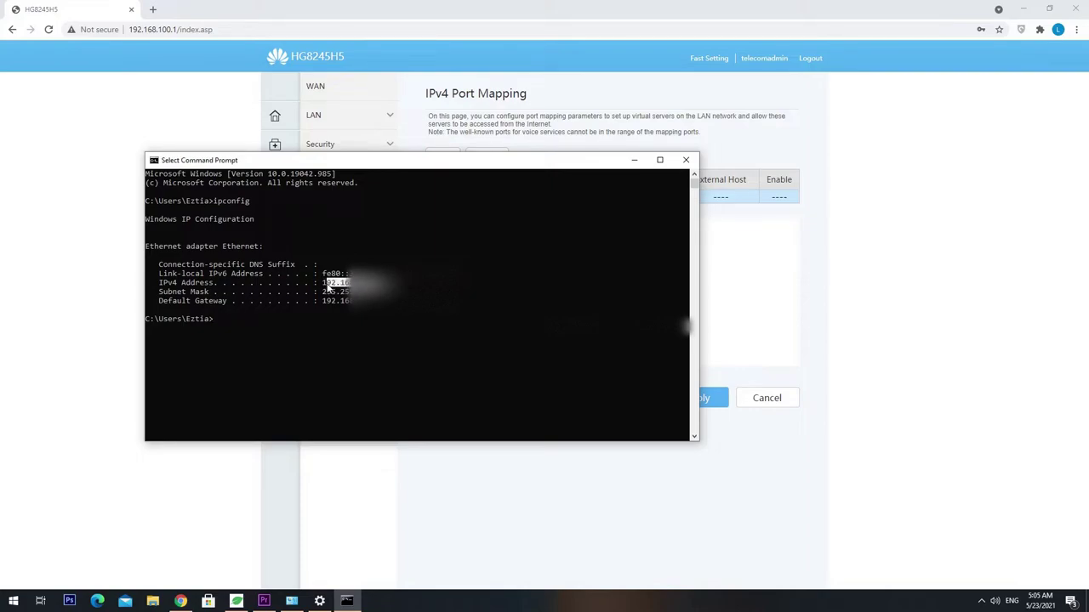
{"action": "key", "text": "ctrl+c"}
{"action": "left_click", "coordinate": [4, 331]}
{"action": "left_click", "coordinate": [561, 349]}
{"action": "key", "text": "ctrl+v"}
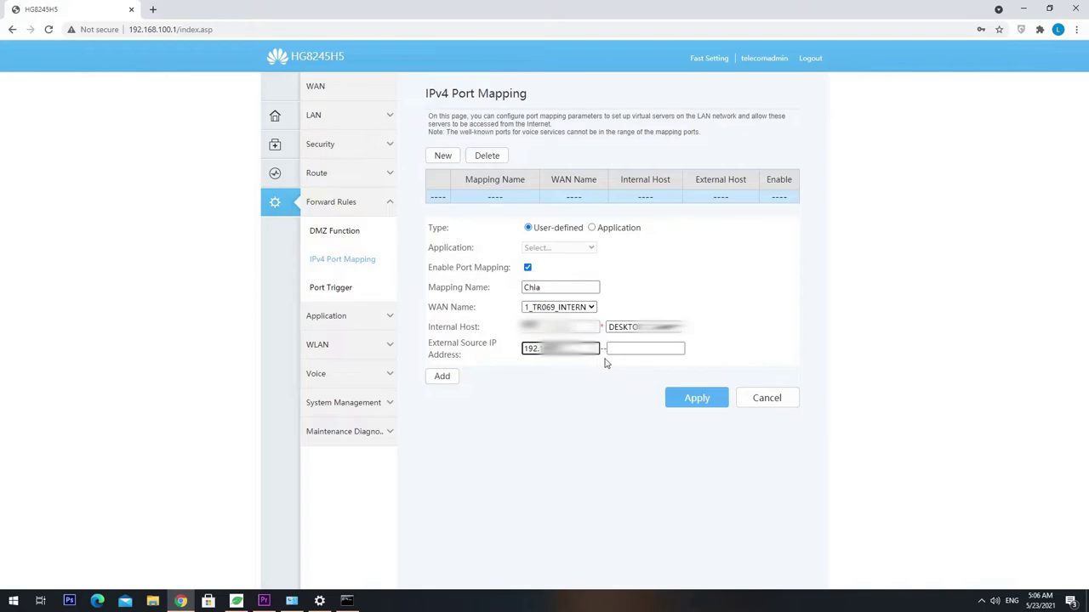
{"action": "left_click", "coordinate": [614, 372]}
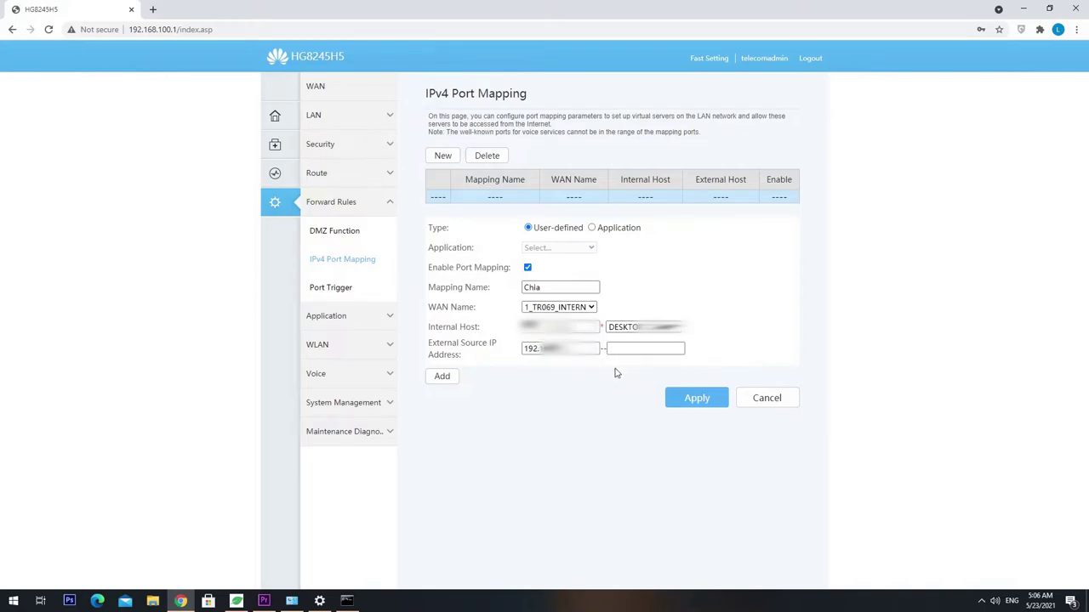
Step: Add a port entry to the Chia mapping and check the node port in Chia's connections list
{"action": "left_click", "coordinate": [453, 377]}
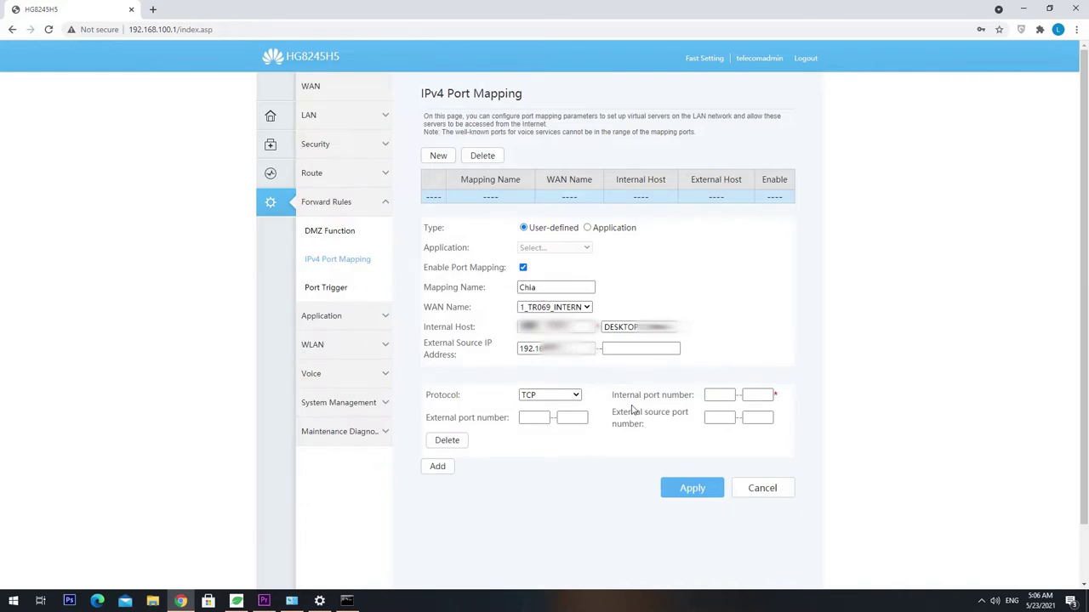
{"action": "left_click", "coordinate": [725, 398]}
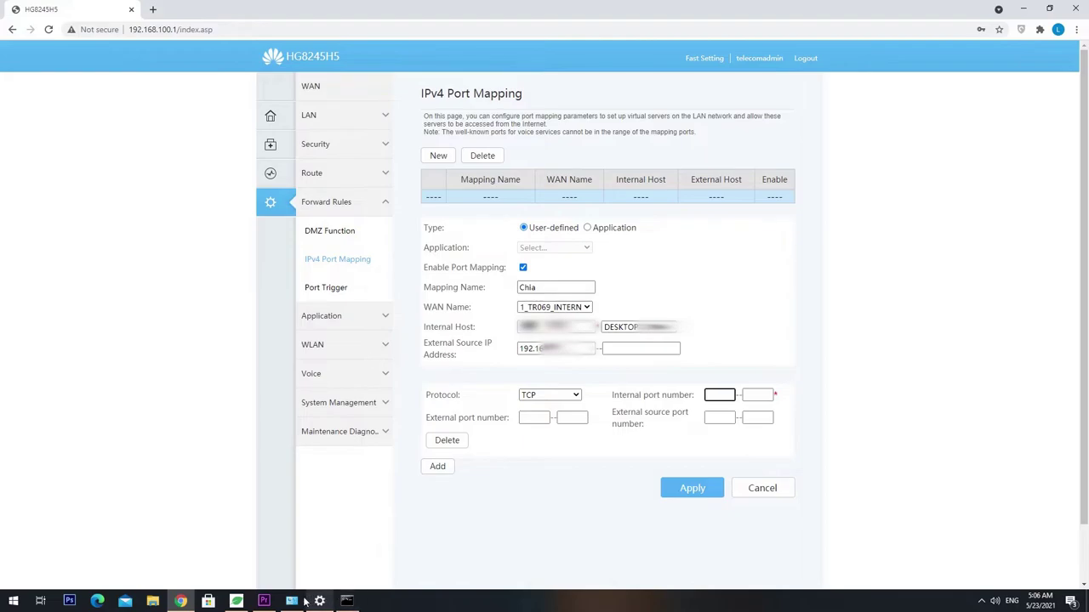
{"action": "left_click", "coordinate": [238, 602]}
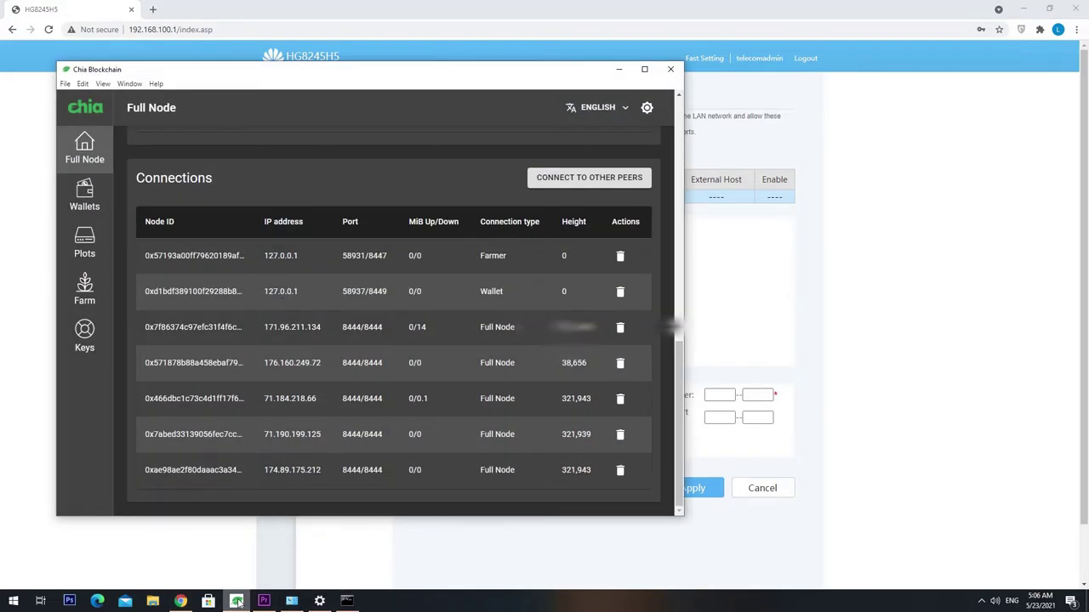
{"action": "left_click", "coordinate": [237, 601]}
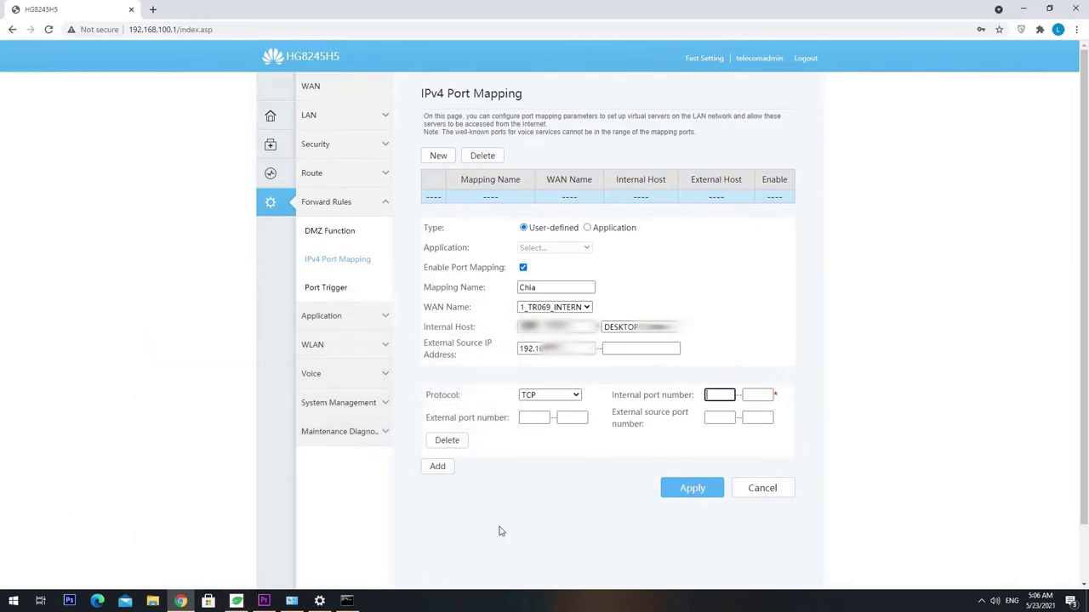
Step: Set both the internal port range and the external source port range to 8444–8444
{"action": "type", "text": "844"}
{"action": "key", "text": "ctrl+a"}
{"action": "key", "text": "ctrl+c"}
{"action": "left_click", "coordinate": [756, 396]}
{"action": "key", "text": "ctrl+v"}
{"action": "left_click", "coordinate": [728, 419]}
{"action": "key", "text": "ctrl+v"}
{"action": "left_click", "coordinate": [756, 418]}
{"action": "key", "text": "ctrl+v"}
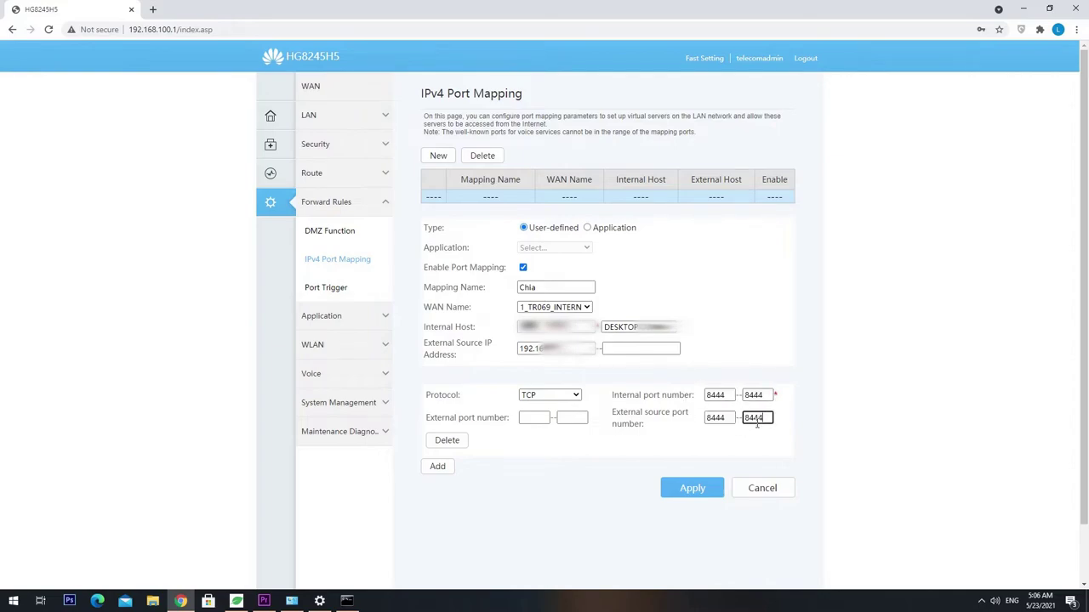
Step: Set the port entry's protocol to TCP/UDP
{"action": "left_click", "coordinate": [537, 417]}
{"action": "left_click", "coordinate": [548, 395]}
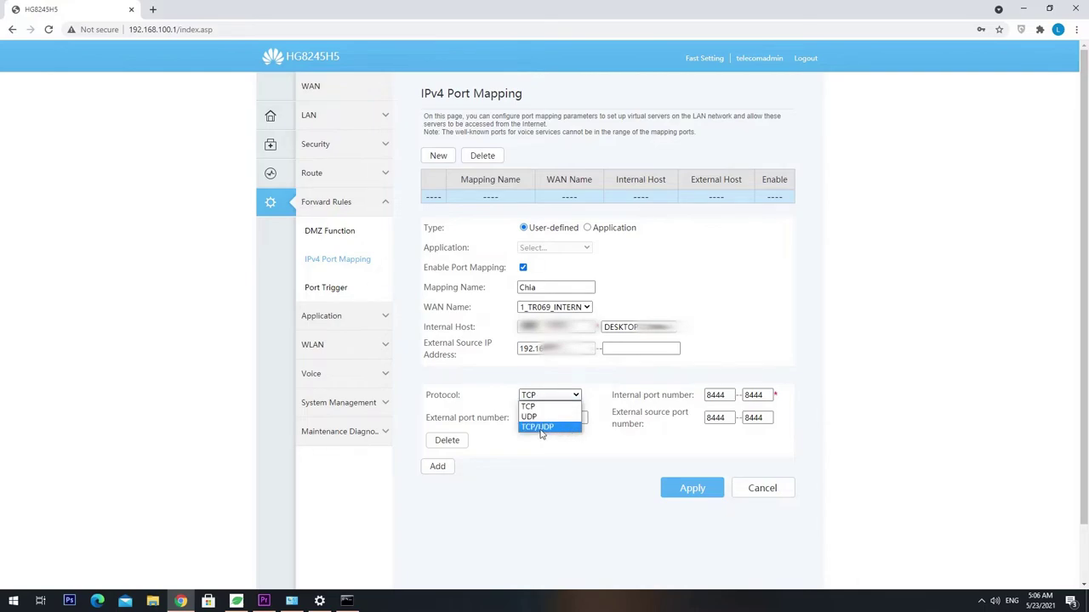
{"action": "left_click", "coordinate": [549, 429]}
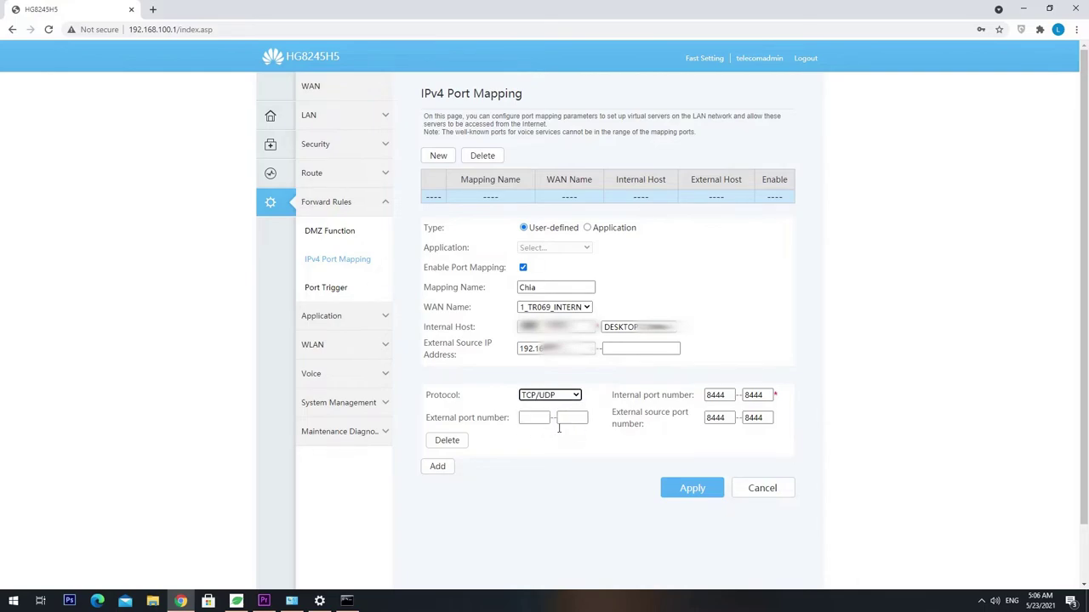
Step: Set the external port range to 8444–8444 and apply the Chia port mapping
{"action": "left_click", "coordinate": [548, 423]}
{"action": "type", "text": "8444"}
{"action": "left_click", "coordinate": [563, 418]}
{"action": "type", "text": "8444"}
{"action": "left_click", "coordinate": [751, 442]}
{"action": "left_click", "coordinate": [707, 494]}
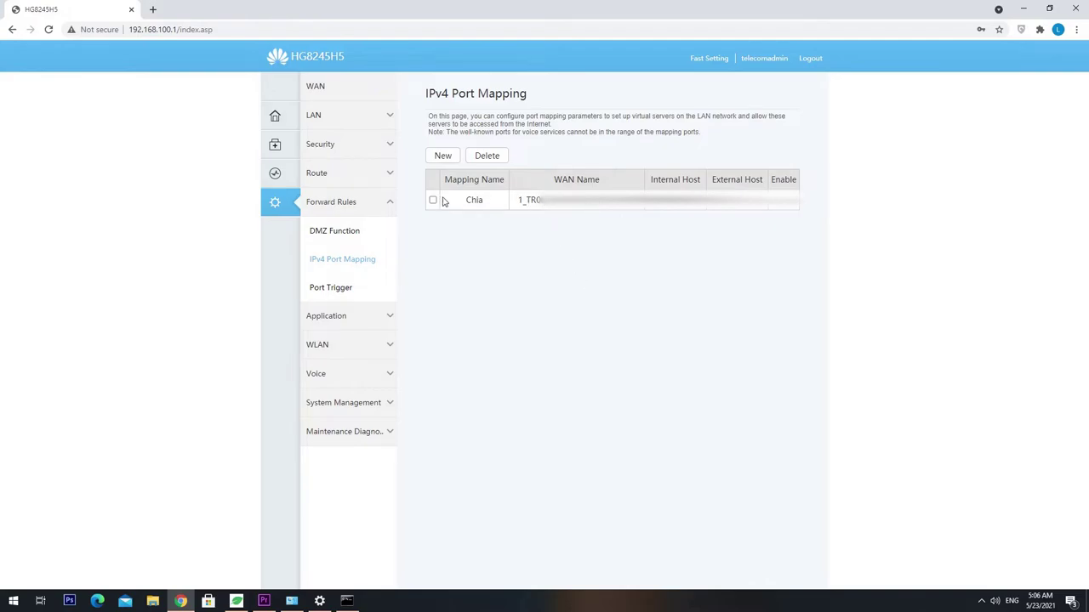
{"action": "left_click_drag", "start_coordinate": [446, 200], "coordinate": [811, 207]}
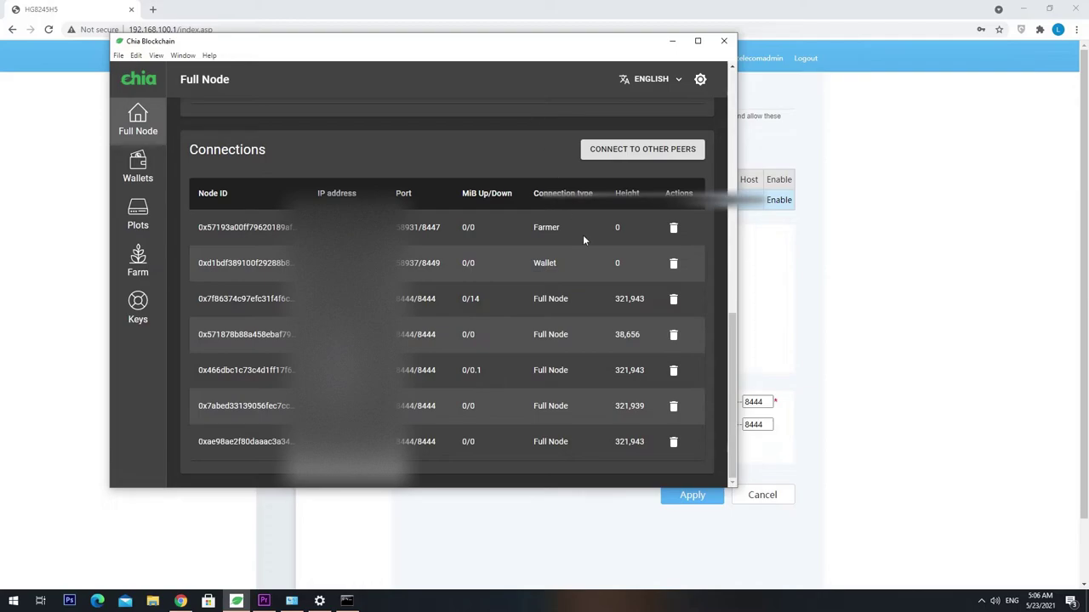
Step: Start a new connection to other peers in Chia and set its port to 8444
{"action": "left_click", "coordinate": [644, 151]}
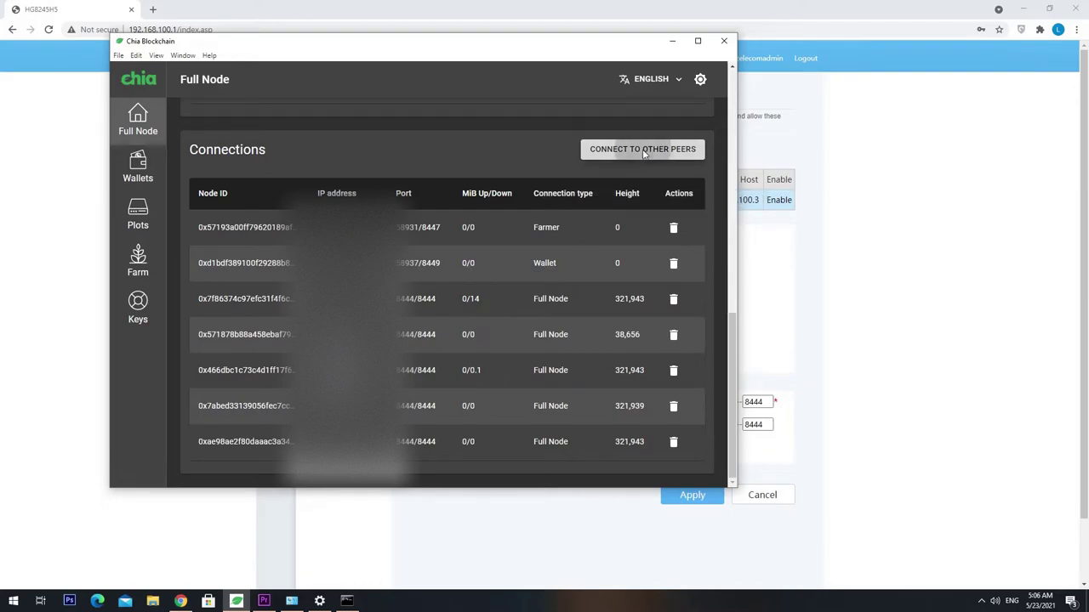
{"action": "left_click", "coordinate": [372, 295]}
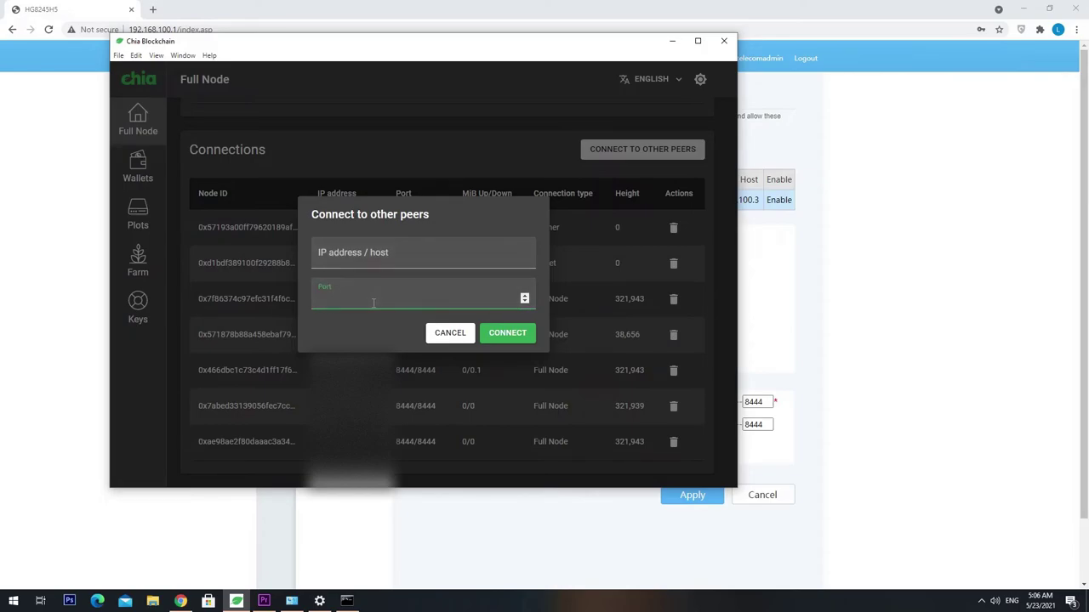
{"action": "type", "text": "8444"}
{"action": "double_click", "coordinate": [351, 296]}
Step: Copy Europe's introducer-eu.chia.net:8444 from the Notepad file New Text Document (2) into Chia's peer host and connect
{"action": "key", "text": "super+d"}
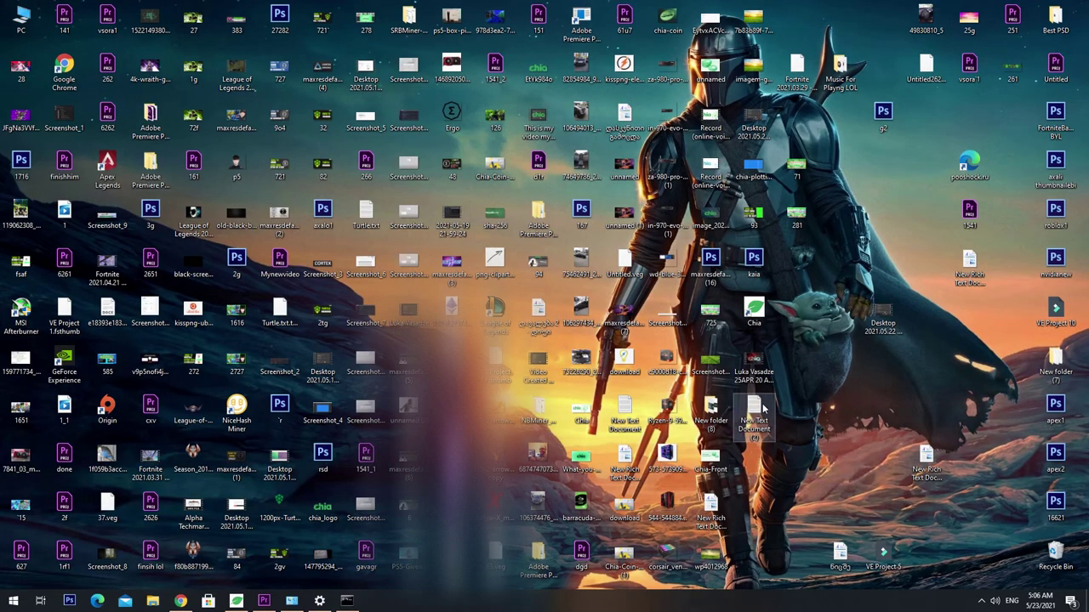
{"action": "key", "text": "super+d"}
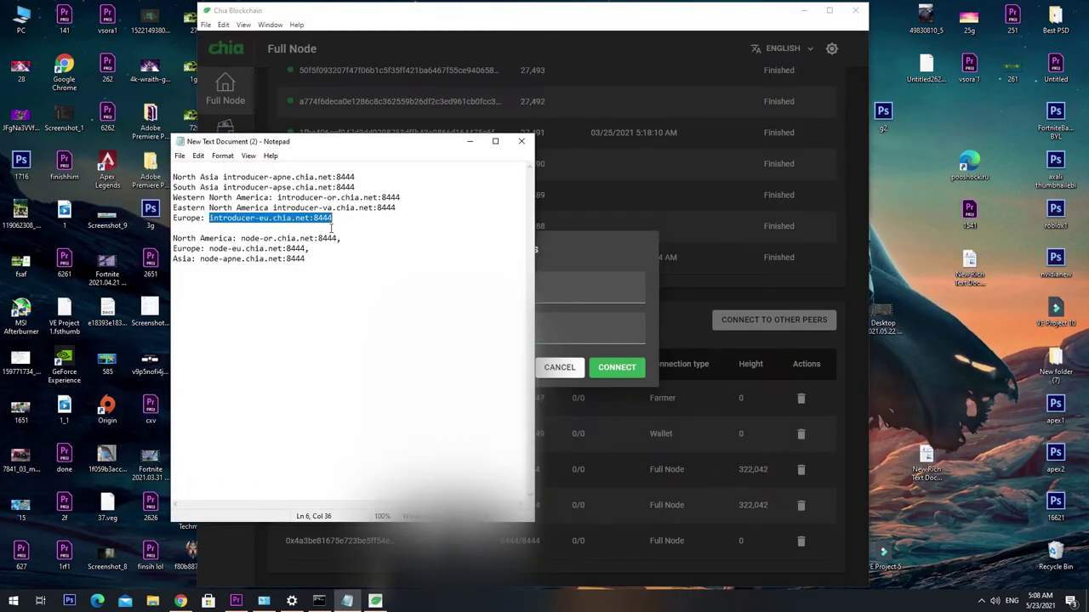
{"action": "left_click", "coordinate": [356, 234]}
{"action": "left_click_drag", "start_coordinate": [332, 218], "coordinate": [210, 223]}
{"action": "left_click", "coordinate": [599, 260]}
{"action": "left_click", "coordinate": [527, 292]}
{"action": "key", "text": "ctrl+v"}
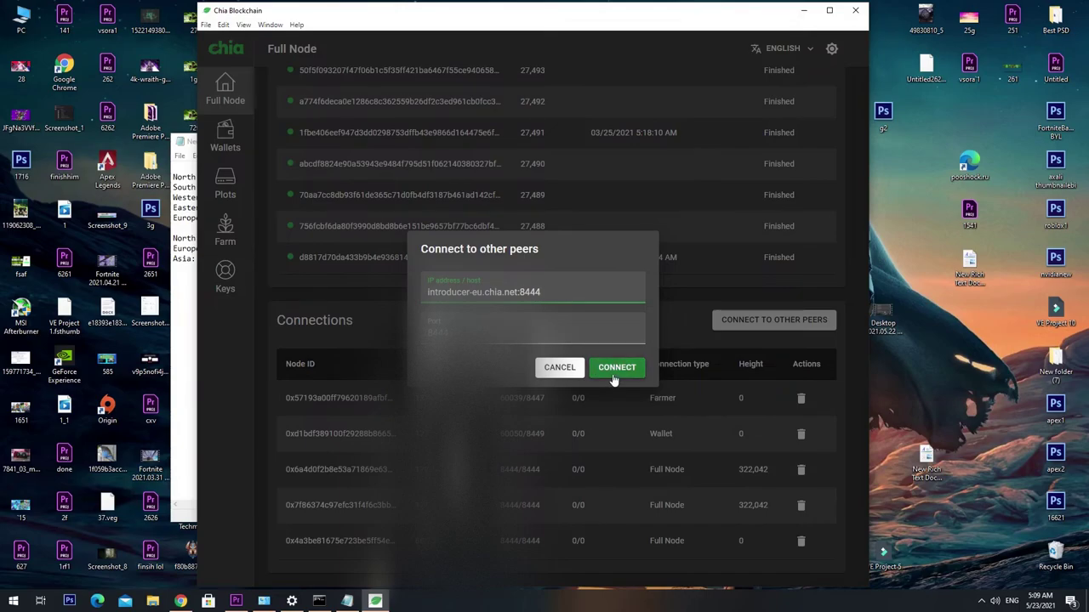
{"action": "left_click", "coordinate": [613, 375]}
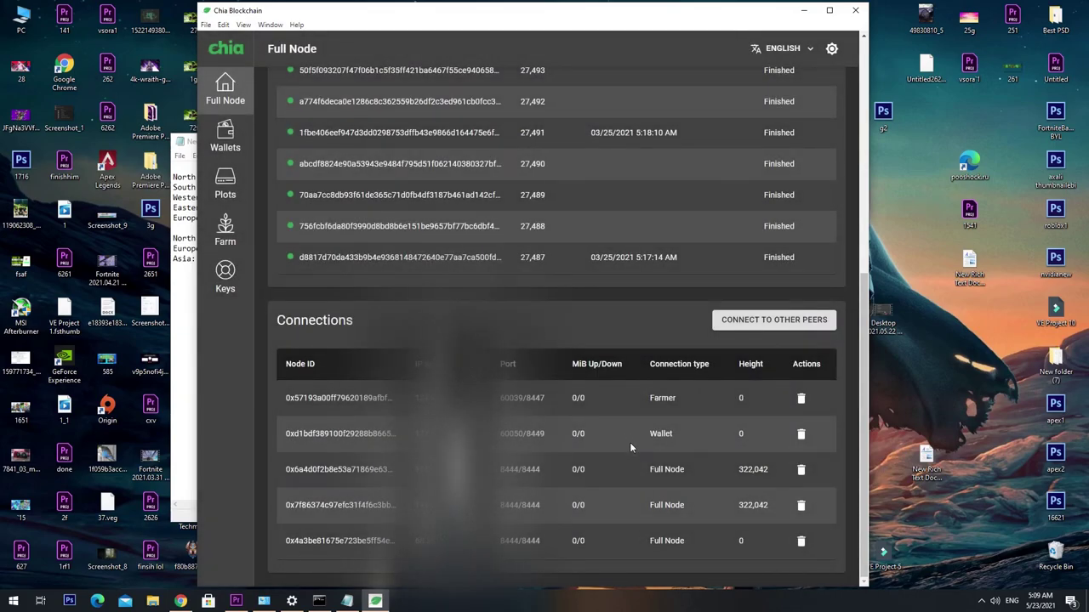
Step: Examine the last full node entry in the Connections list, including its port, connection type and height
{"action": "scroll", "coordinate": [632, 446], "scroll_direction": "down", "scroll_amount": 1}
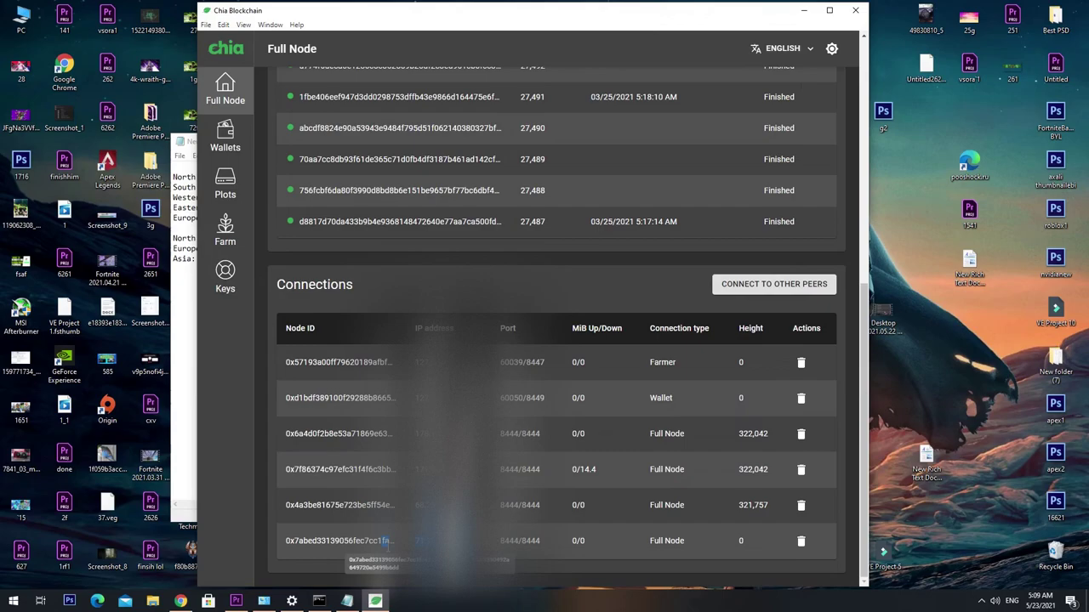
{"action": "left_click_drag", "start_coordinate": [498, 542], "coordinate": [571, 547]}
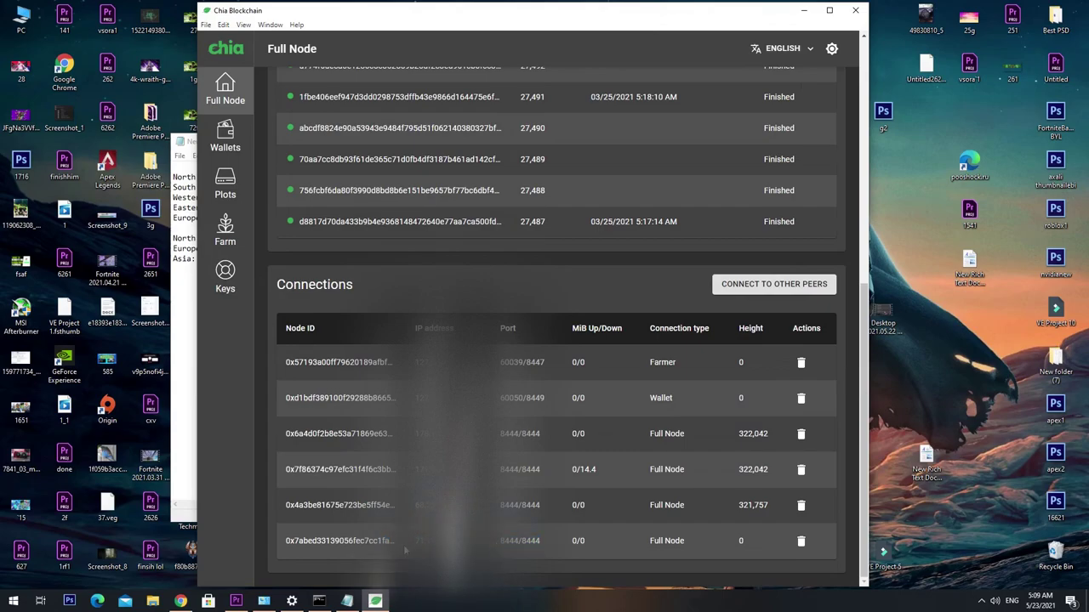
{"action": "left_click_drag", "start_coordinate": [343, 545], "coordinate": [812, 551]}
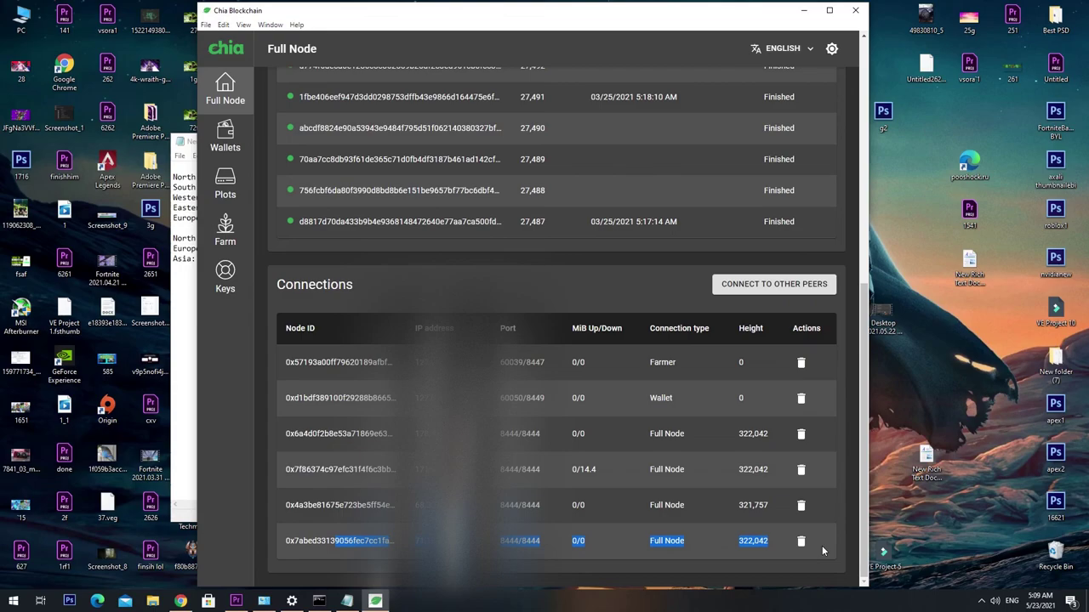
{"action": "left_click", "coordinate": [791, 551]}
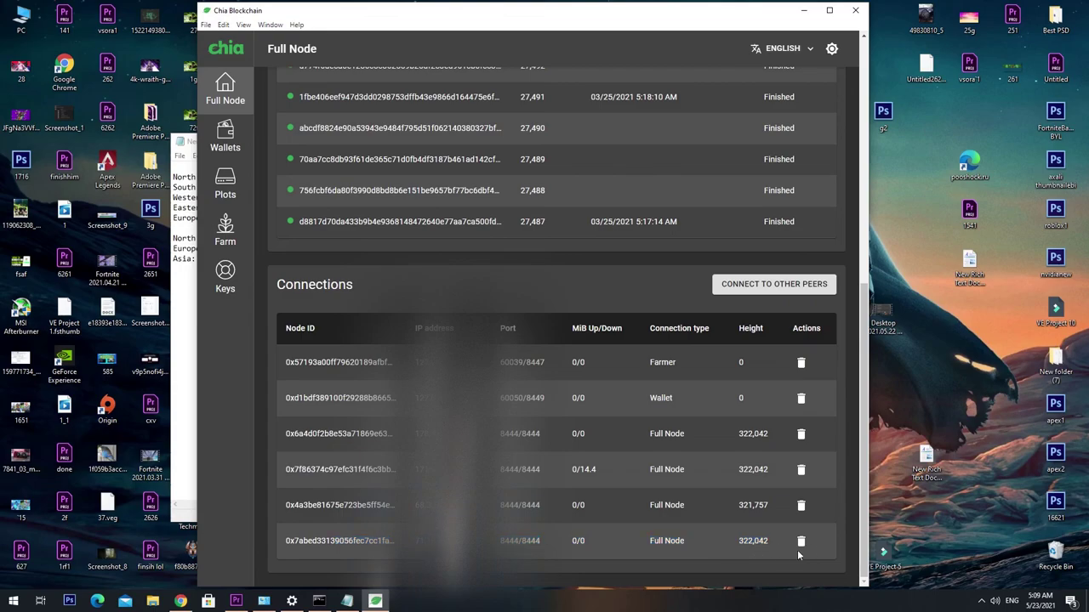